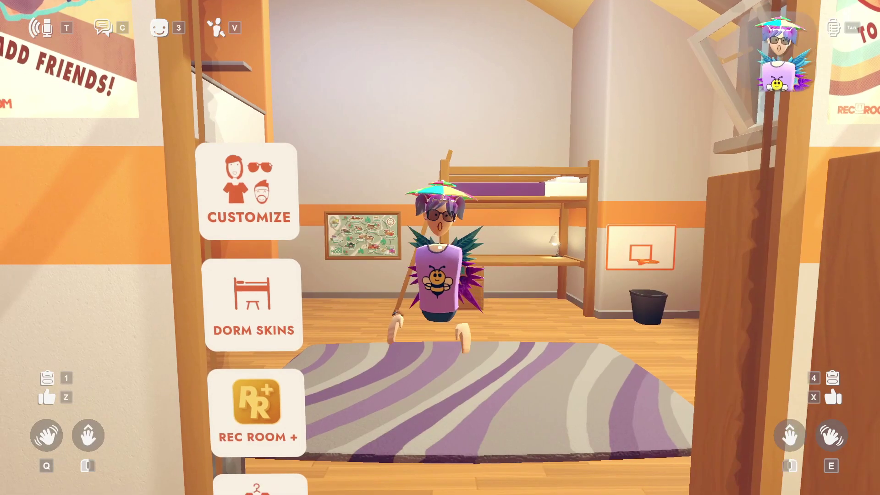
key(a)
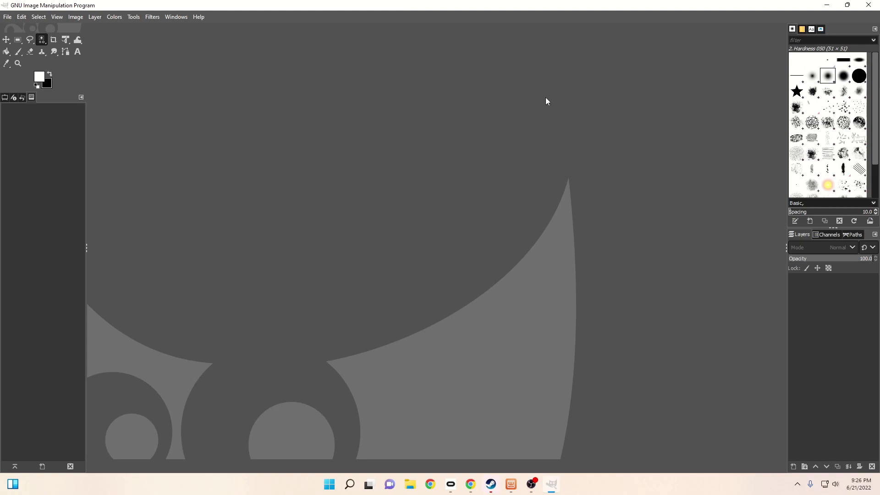
Open images.png and add two more copies of the bee picture to it as separate layers.
click(8, 17)
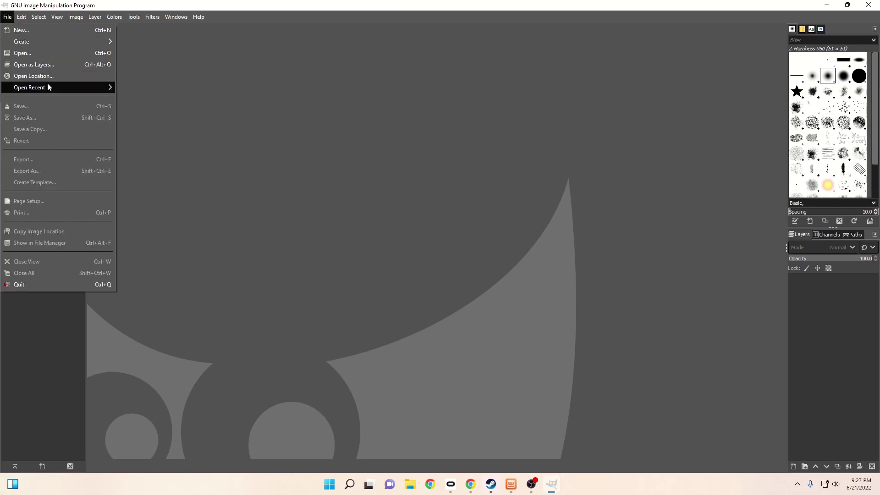
click(61, 54)
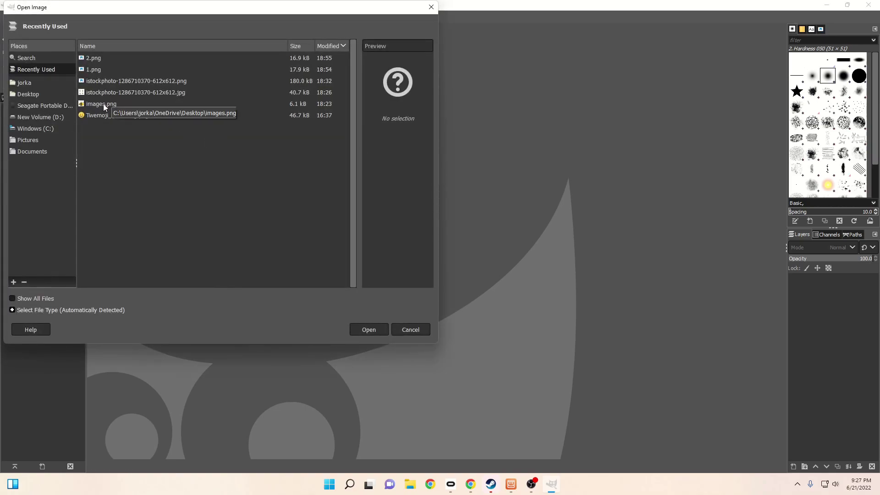
double_click(104, 106)
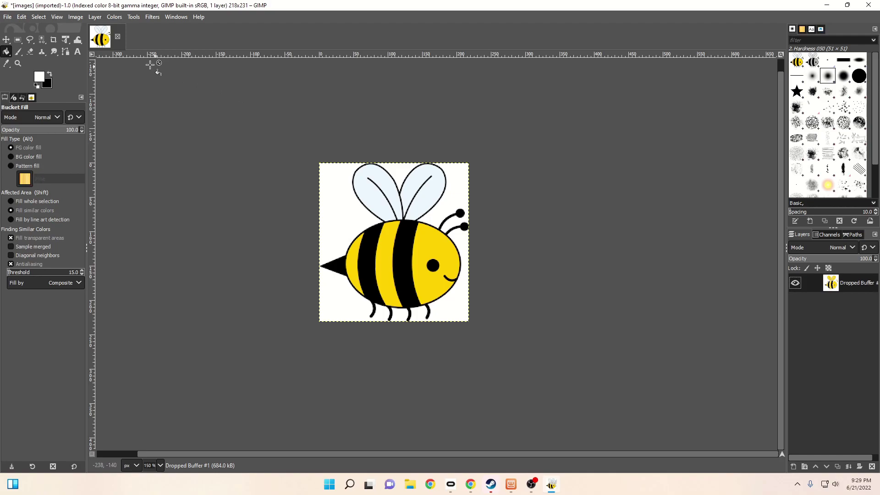
drag(101, 37, 828, 309)
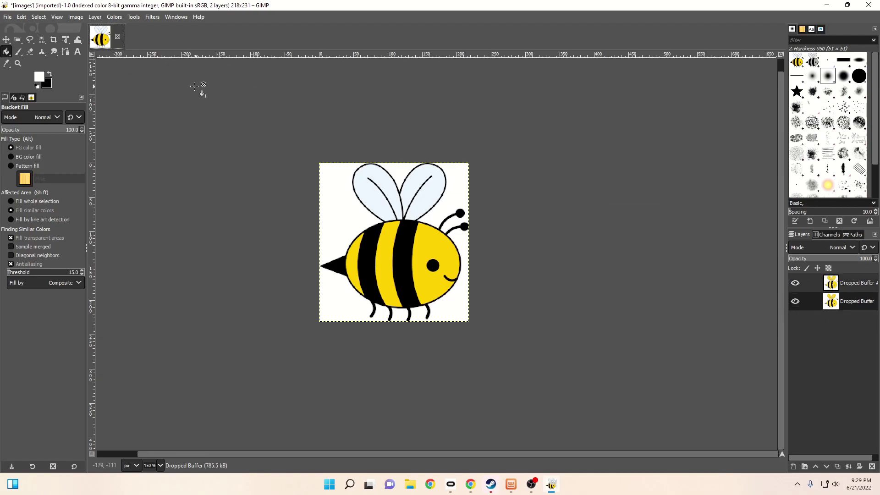
drag(104, 43, 826, 326)
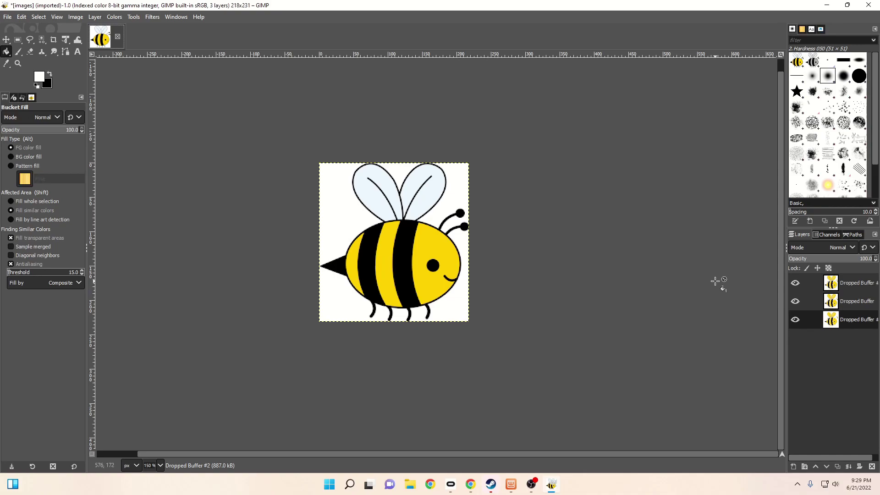
Select the bee's black areas by color and fill the selection with black on the middle layer.
click(42, 40)
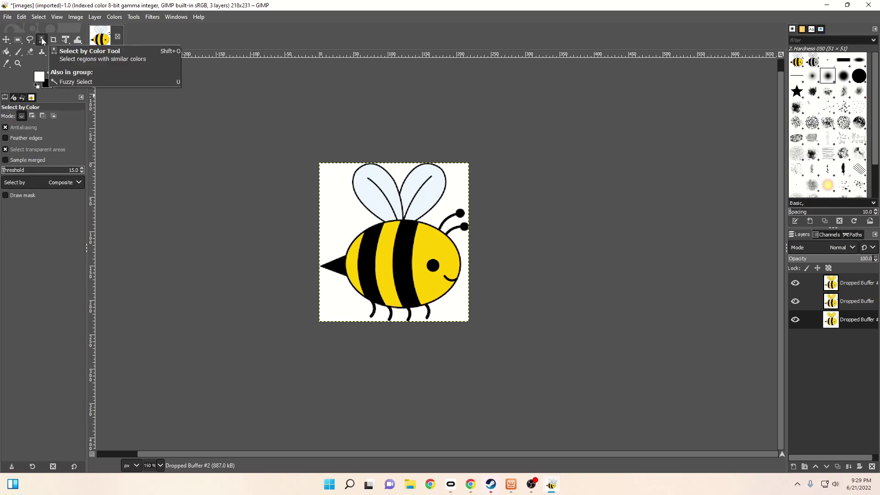
click(402, 240)
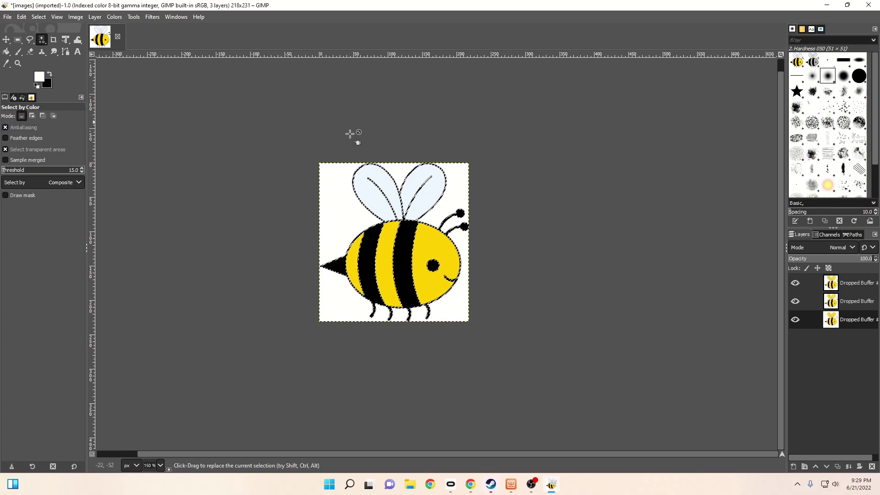
click(850, 302)
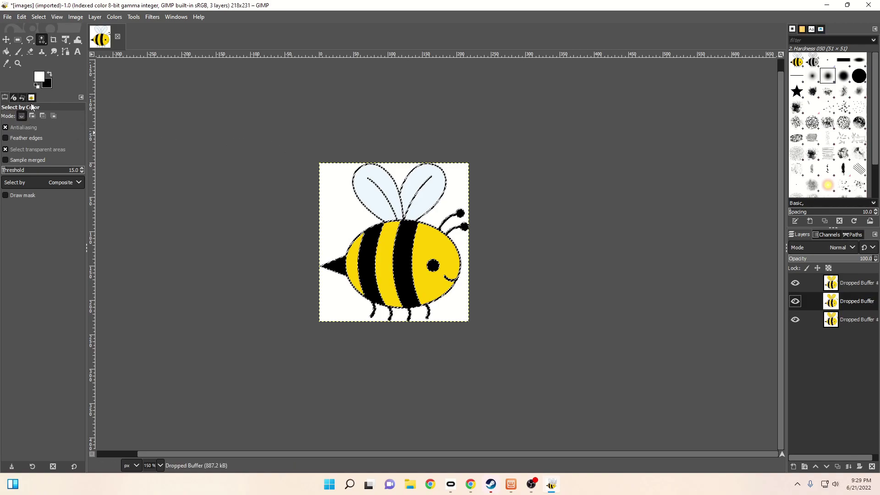
click(8, 52)
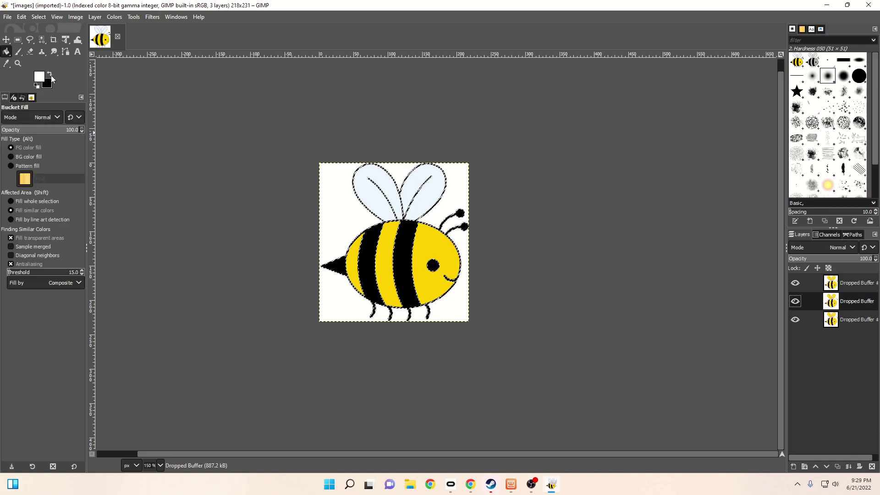
click(50, 75)
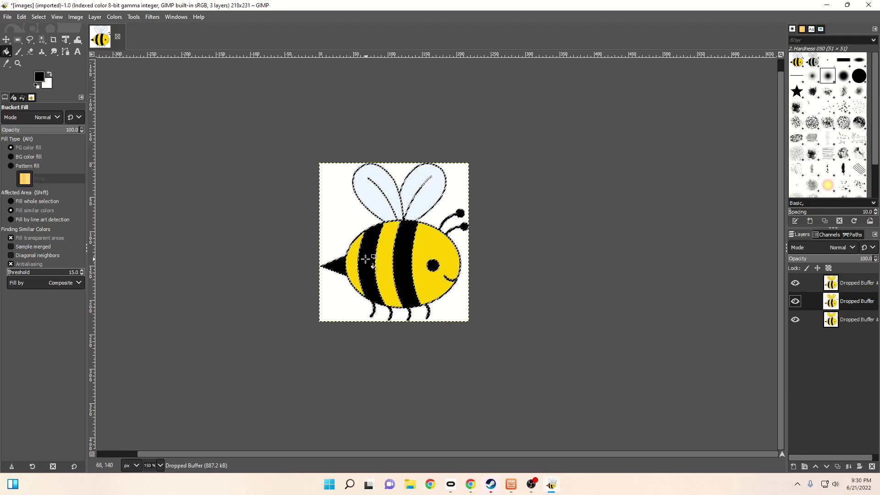
click(366, 243)
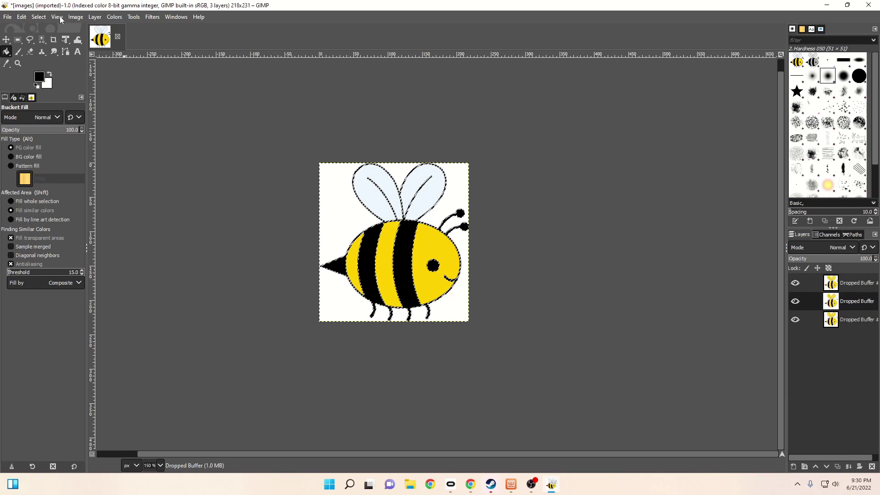
Invert the selection and clear everything except the black parts from the middle layer.
click(55, 17)
mouse_move(45, 18)
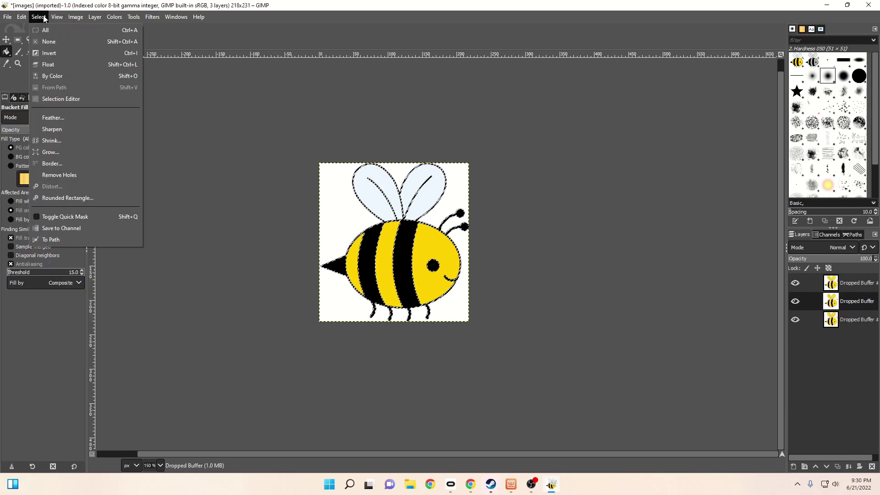
click(49, 53)
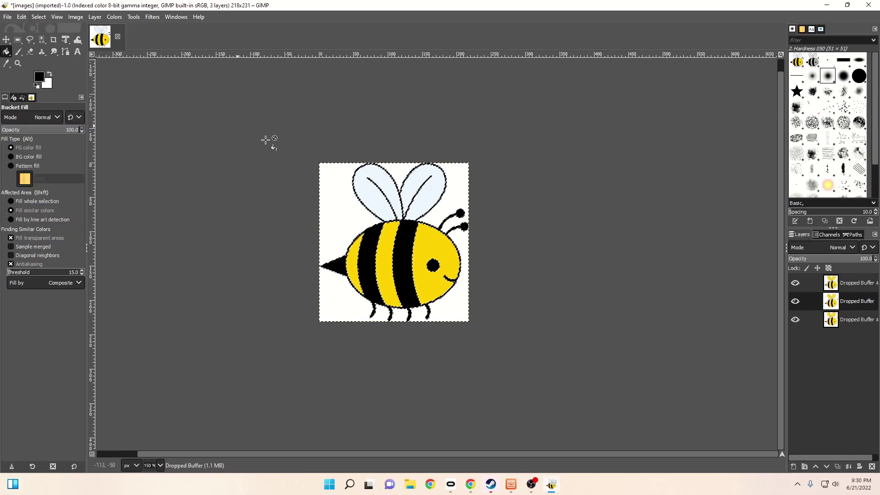
click(22, 17)
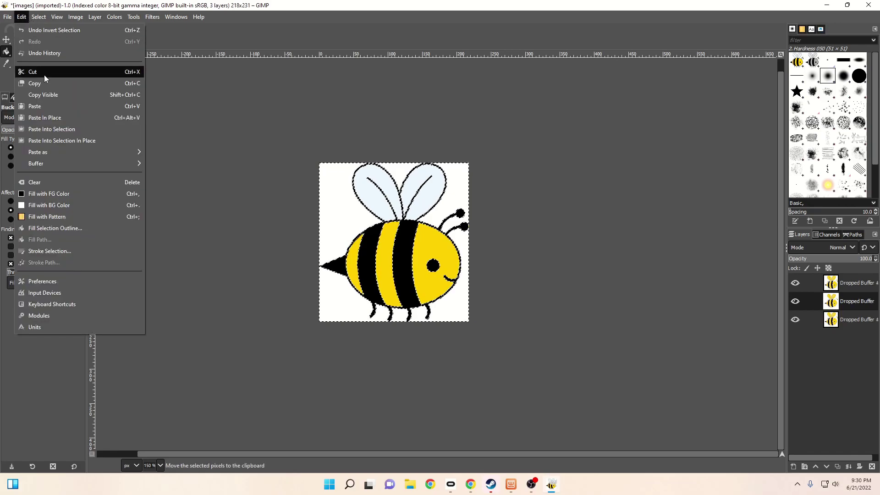
click(62, 183)
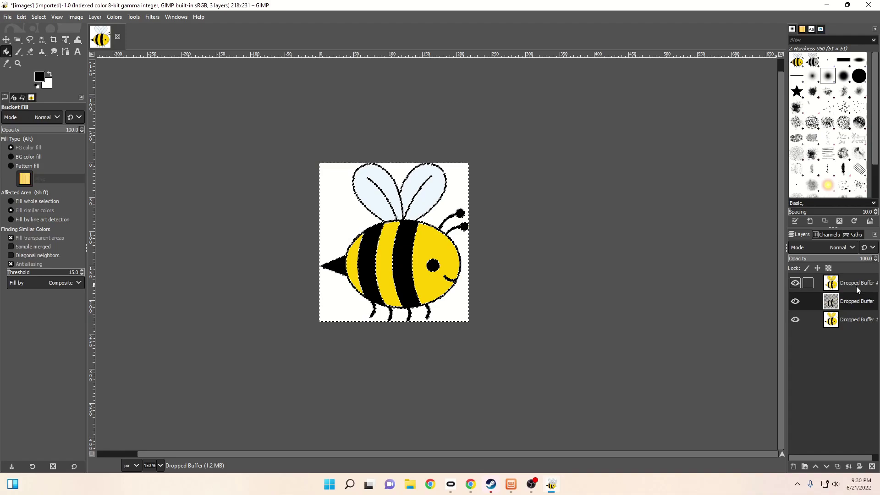
Select the bee's yellow areas by color and fill them on the top layer with the yellow sampled from its body.
click(854, 319)
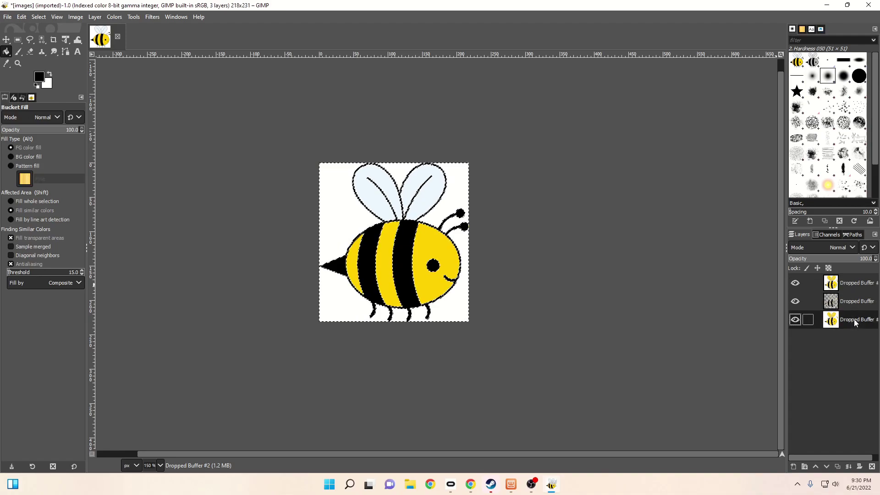
click(42, 41)
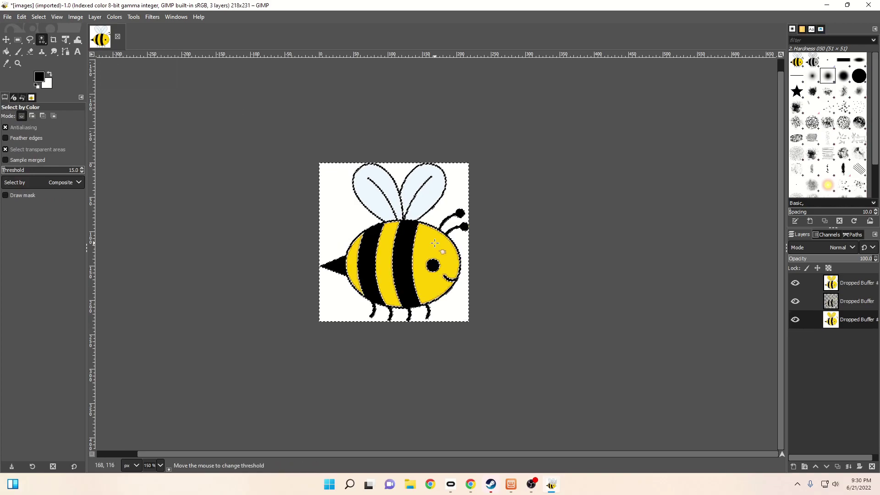
click(850, 282)
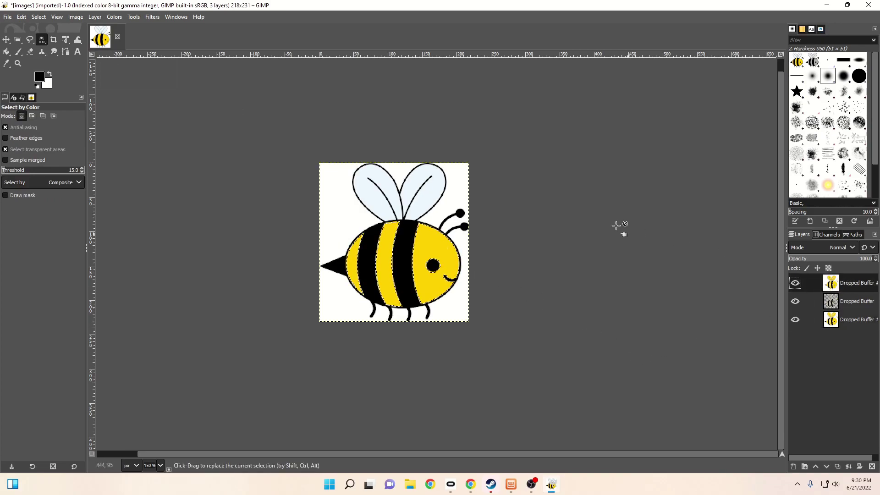
click(6, 52)
click(38, 77)
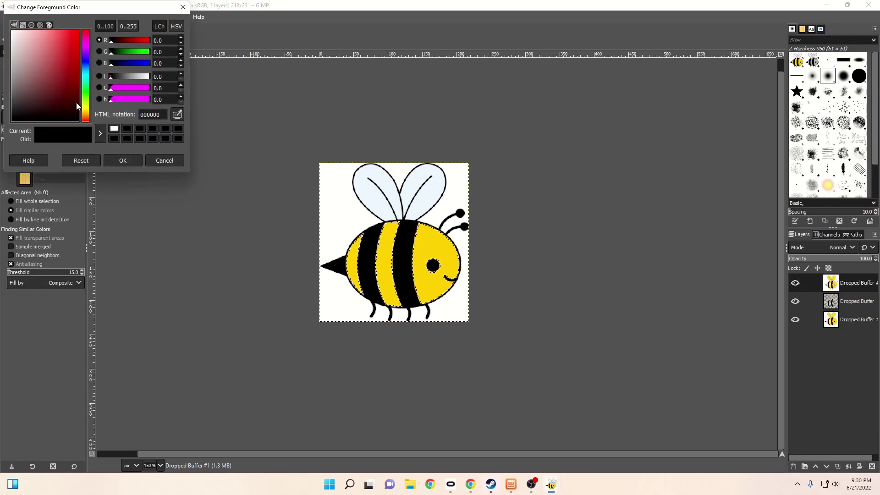
click(176, 114)
click(349, 256)
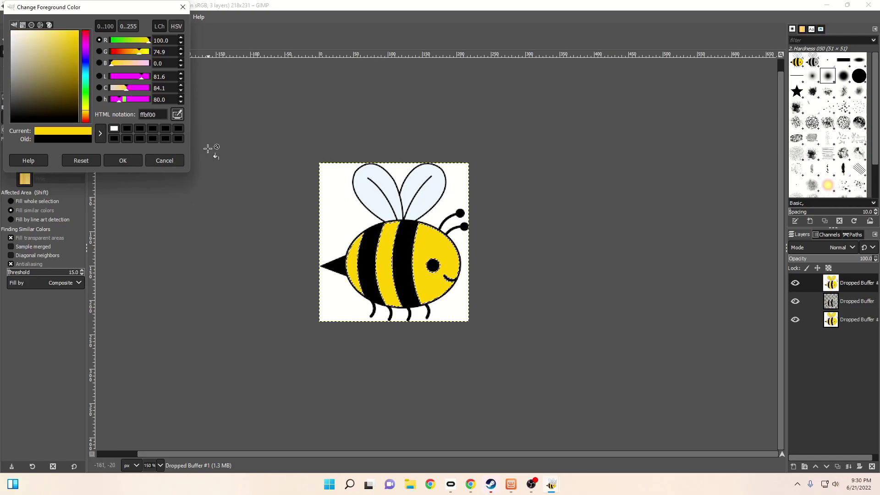
click(122, 160)
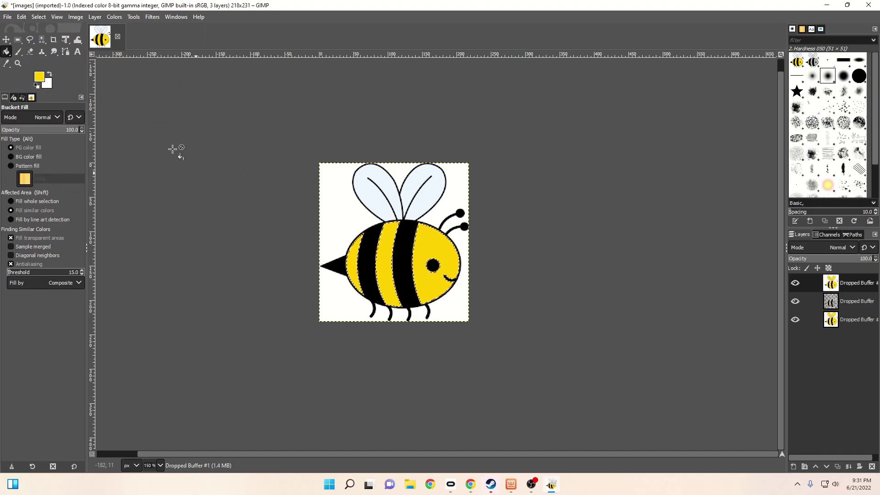
Invert the selection and clear everything except the yellow parts from the top layer.
click(42, 17)
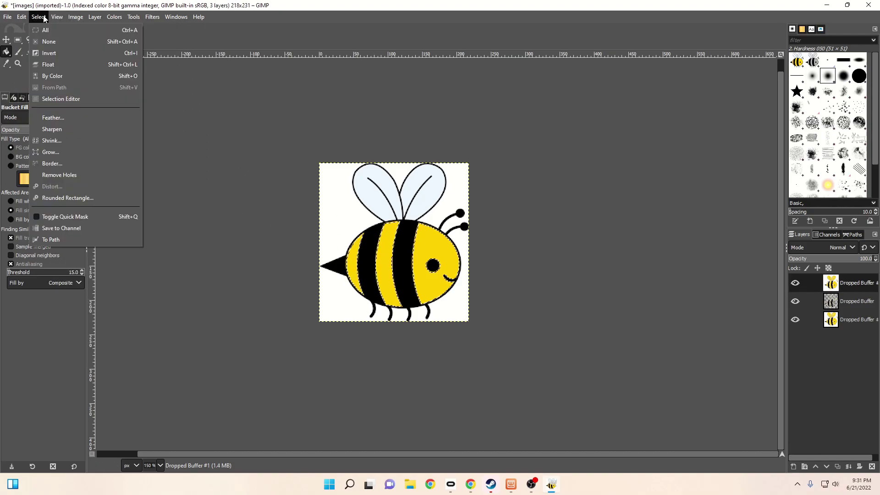
click(49, 53)
click(22, 17)
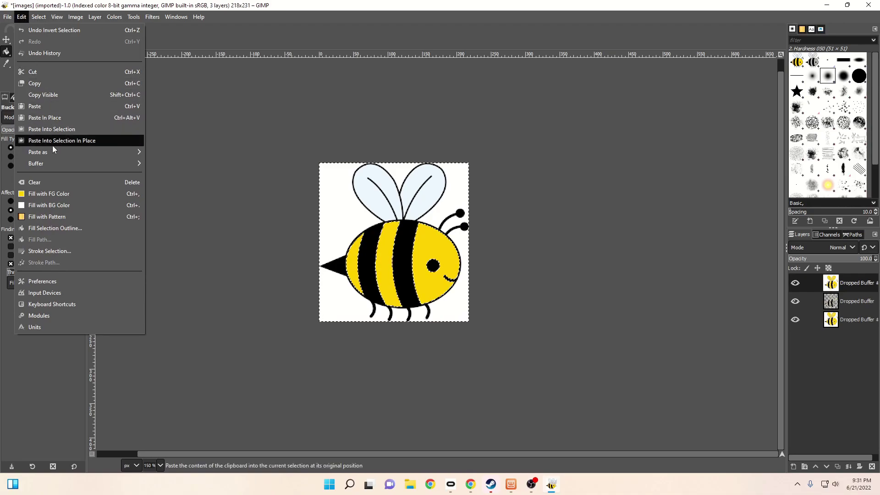
click(55, 182)
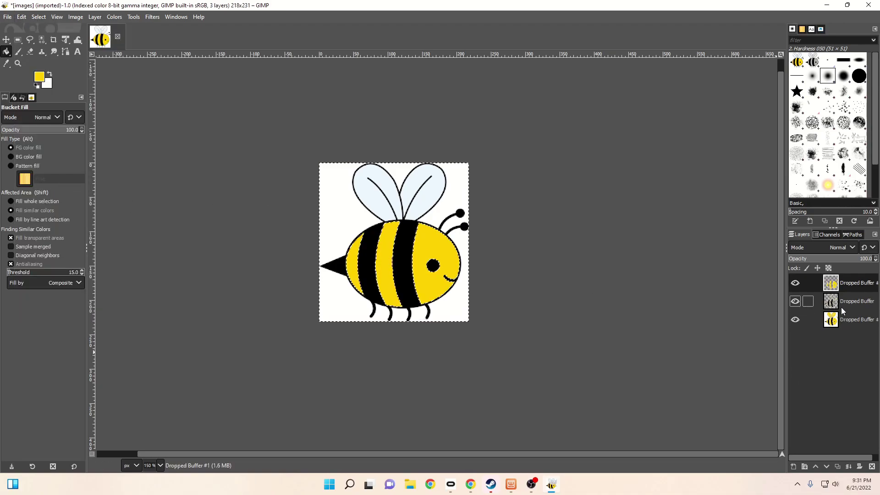
Hide the full-color bottom layer, isolate the black layer, and switch visibility to the yellow top layer alone.
click(796, 320)
click(796, 302)
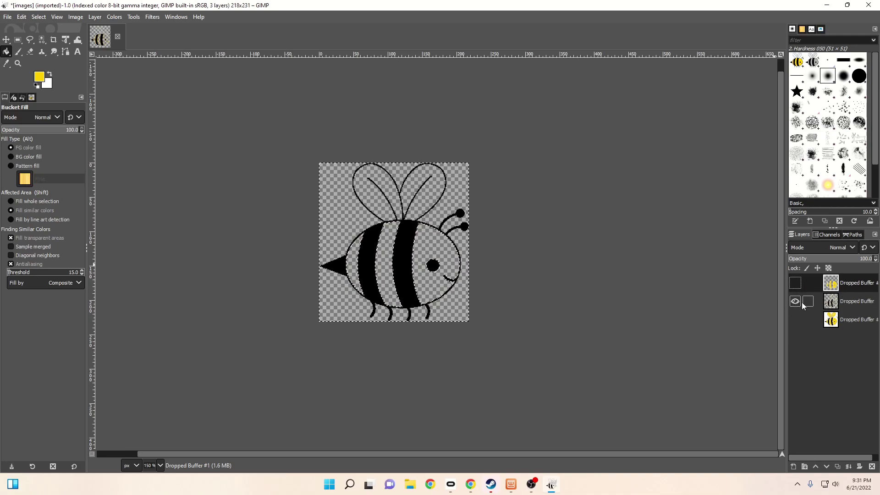
click(794, 300)
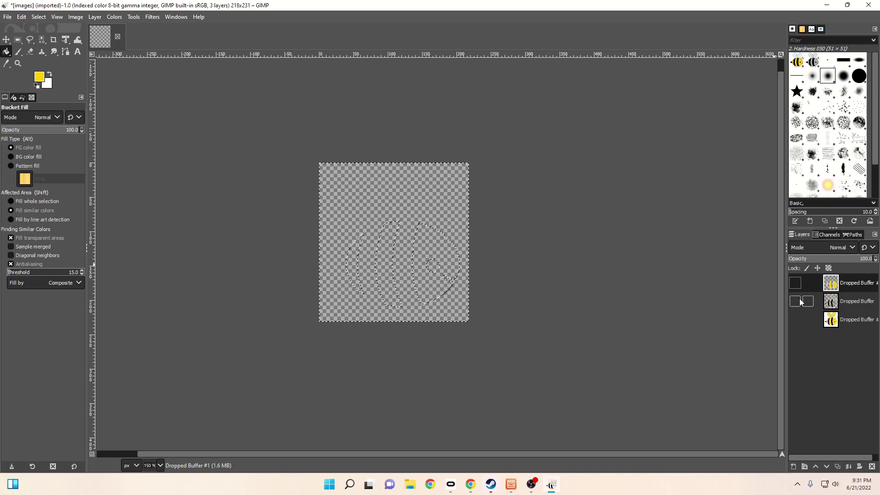
click(795, 283)
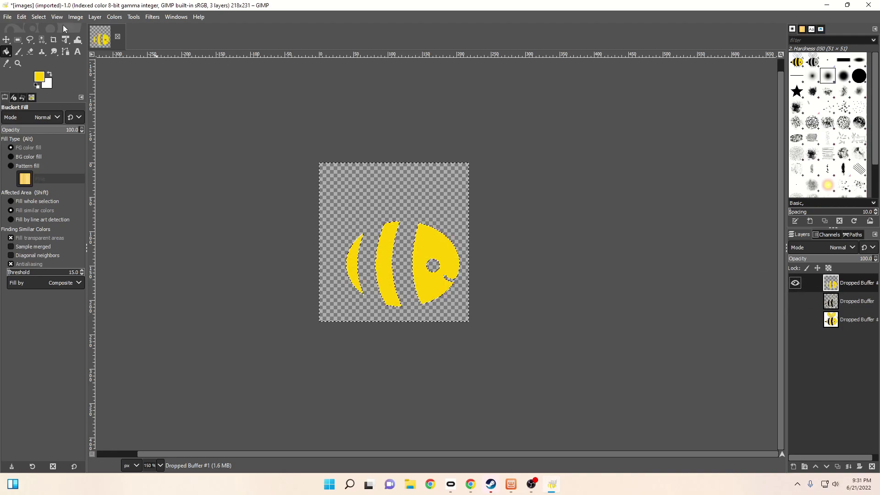
click(7, 18)
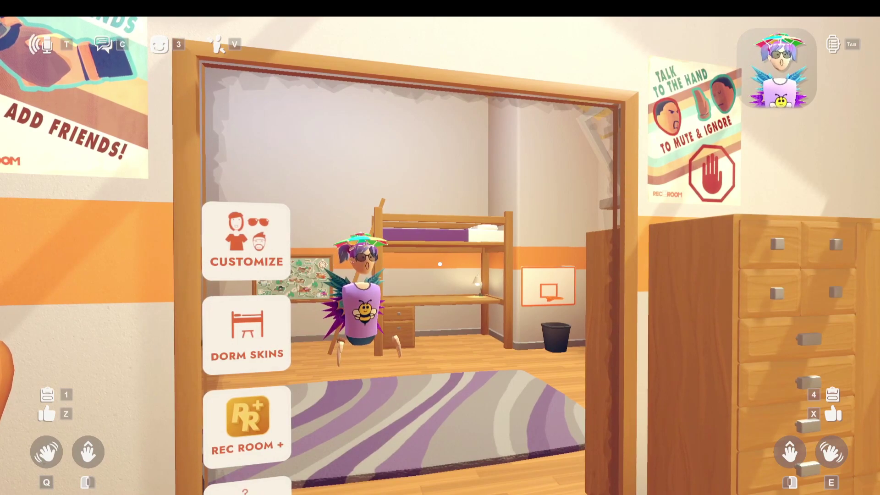
Switch to Rec Room, bring out the Clothing Customizer from the backpack and move up to its marker tray.
key(1)
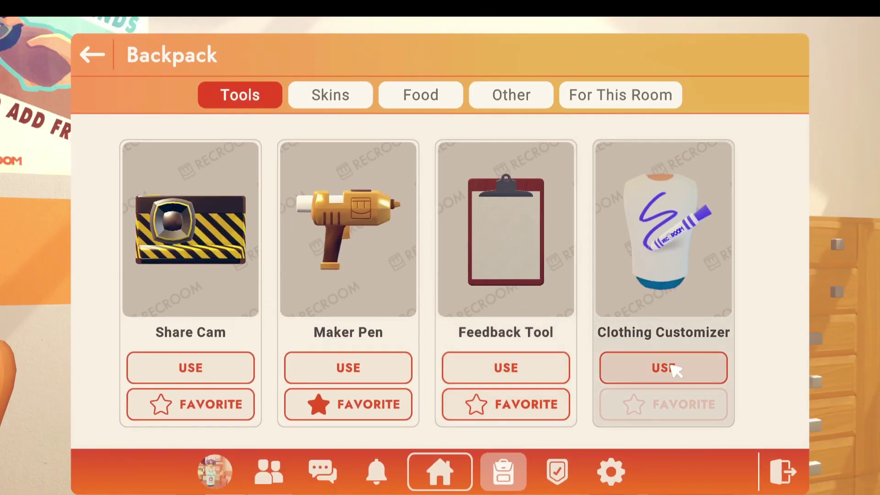
click(700, 377)
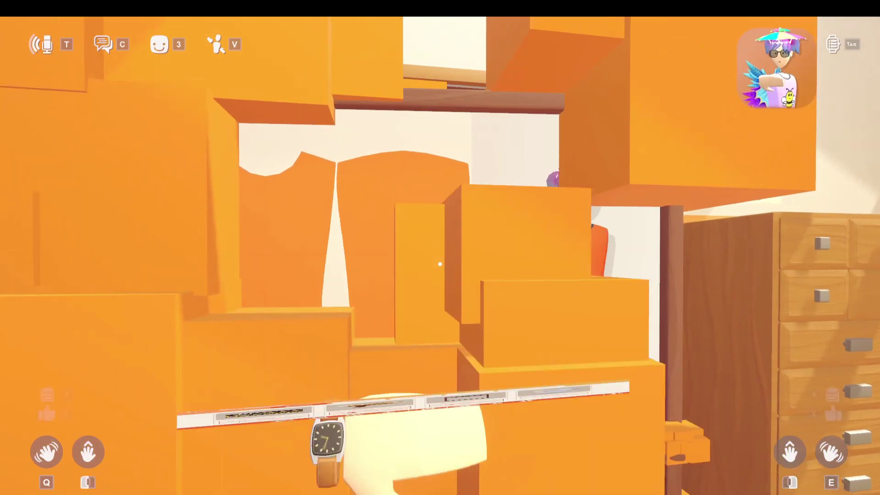
key(w)
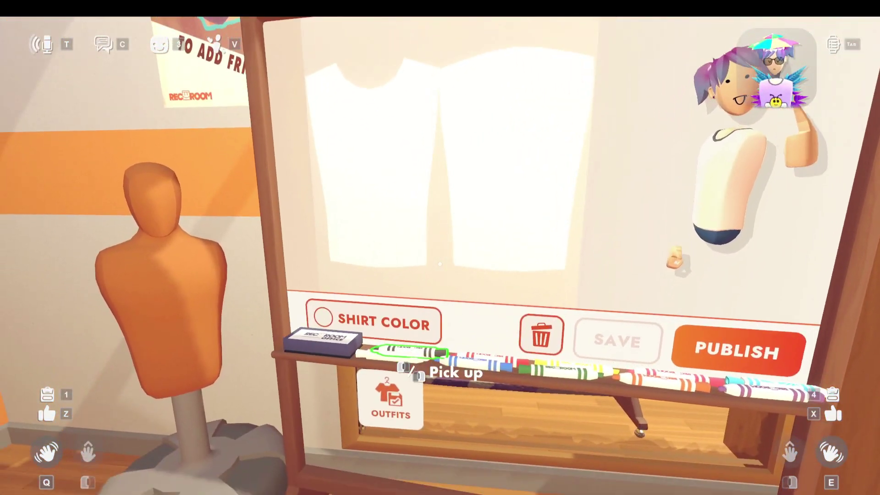
key(s)
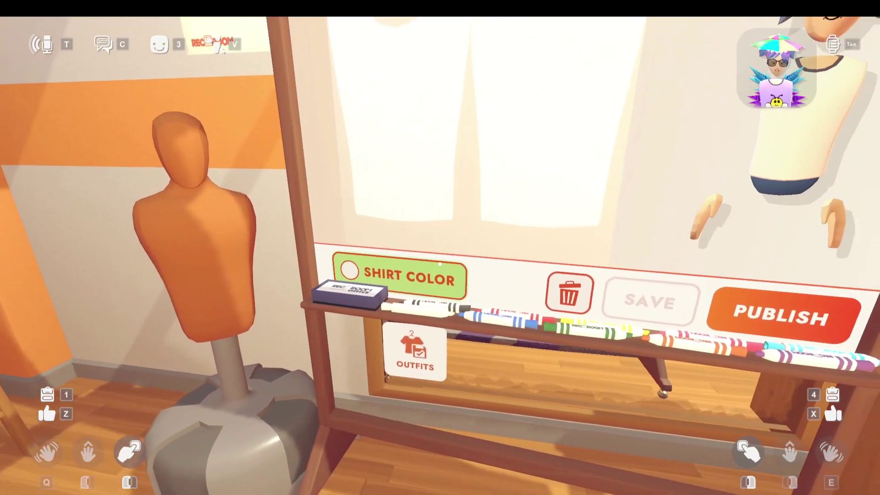
key(d)
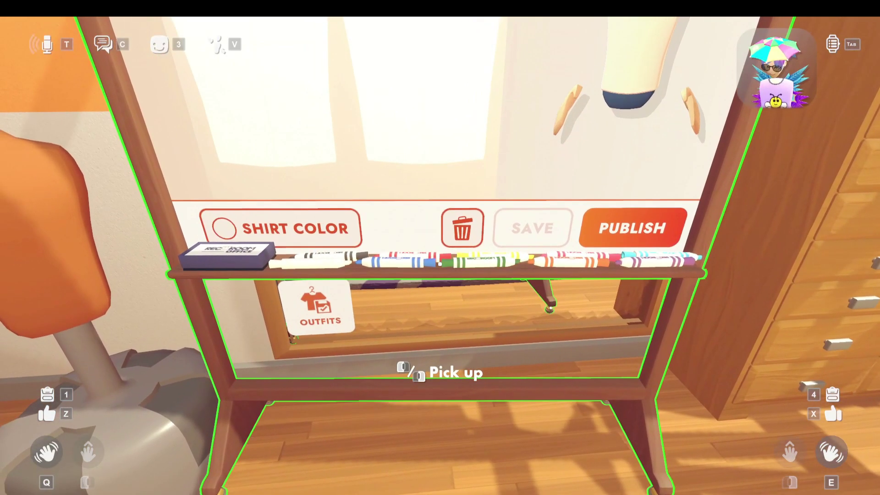
key(w)
key(s)
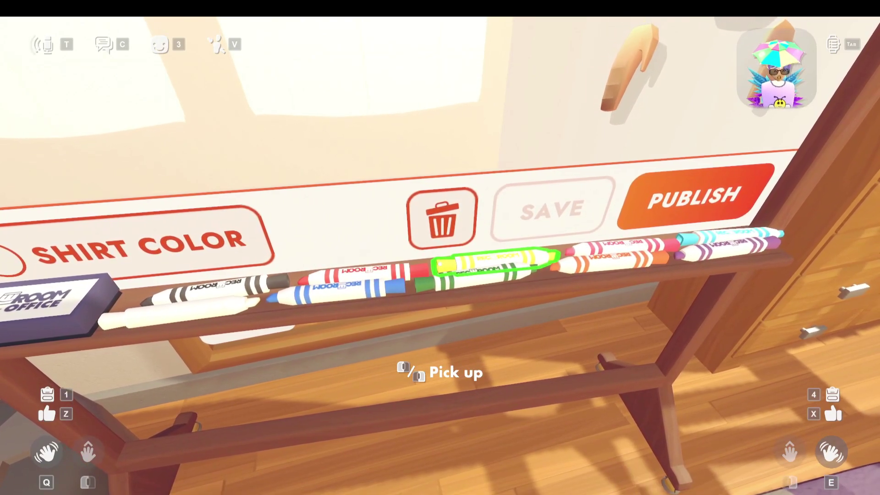
Pick up the yellow marker and enter drawing mode on the Clothing Customizer's shirt canvas.
click(439, 264)
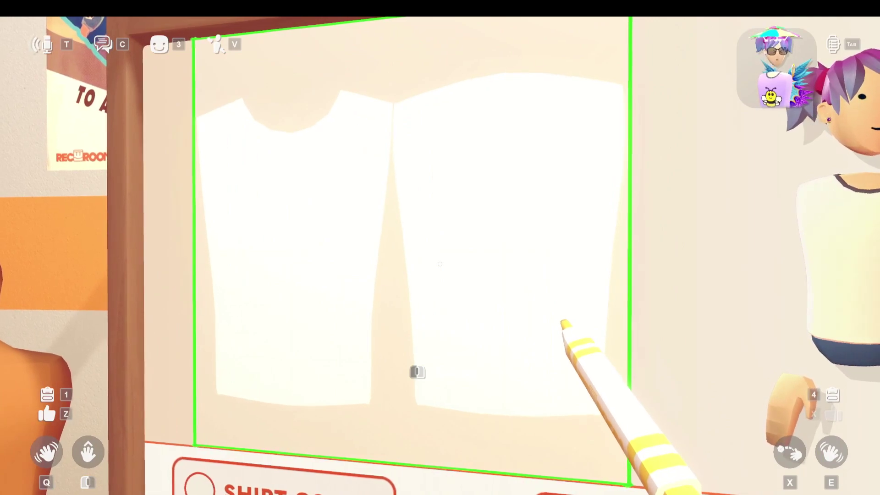
click(439, 263)
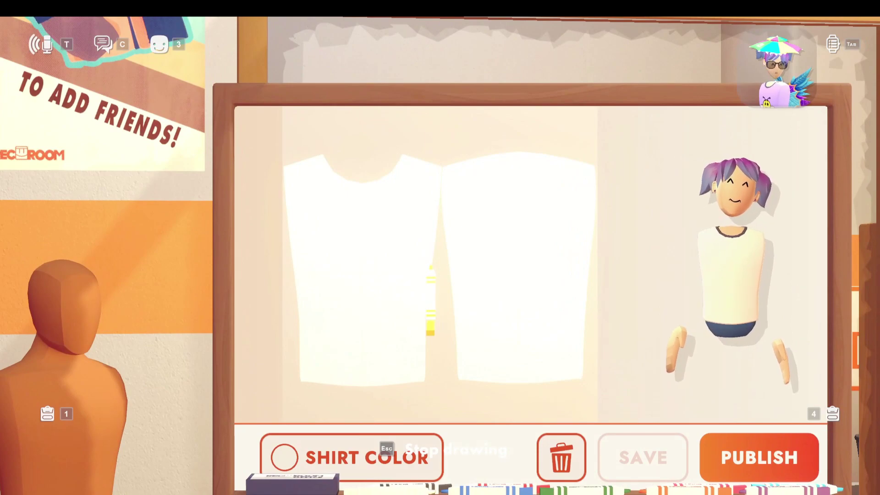
Switch to Auto Drawer, move its window nearer the shirt canvas and load the yellow bee layer picture.
key(super)
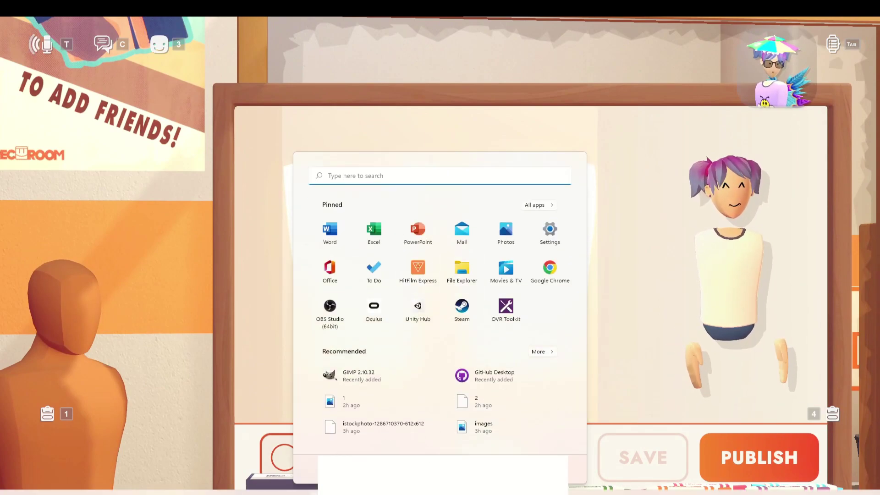
click(560, 487)
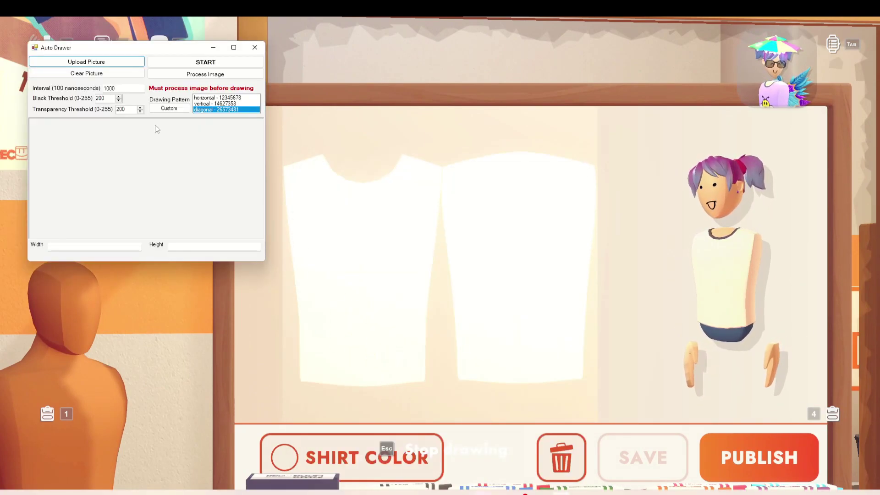
drag(88, 47, 239, 87)
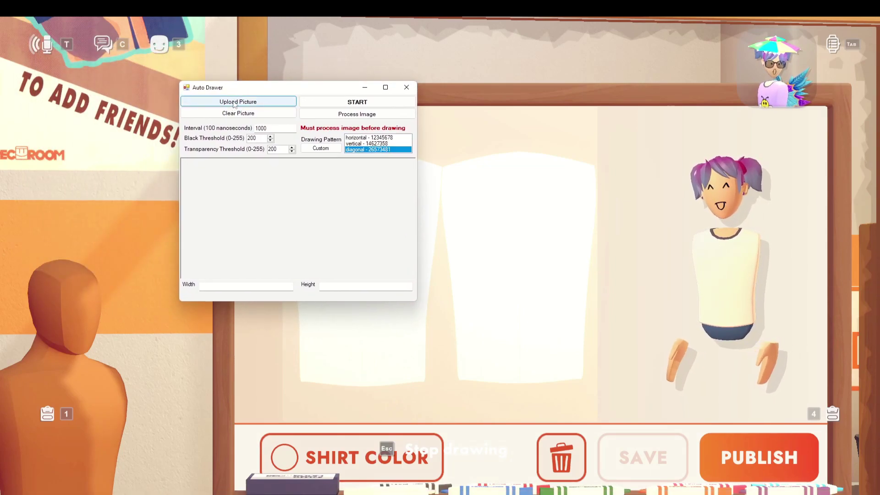
click(233, 101)
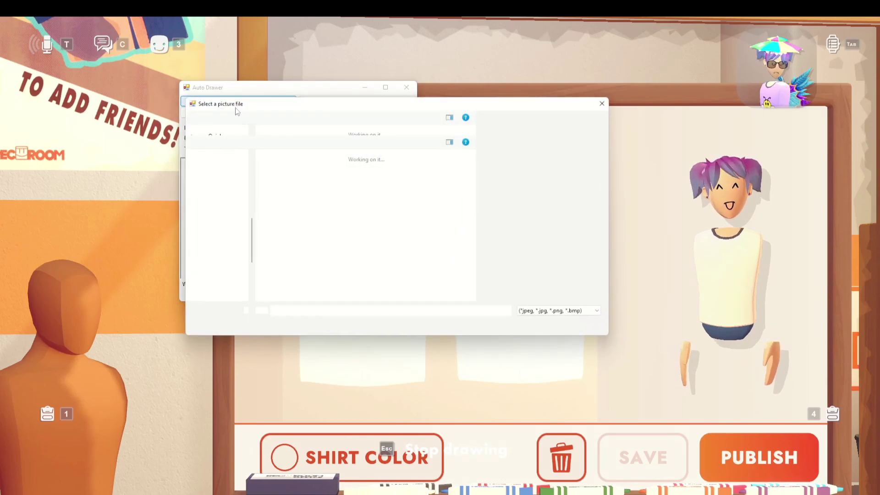
click(379, 185)
double_click(379, 185)
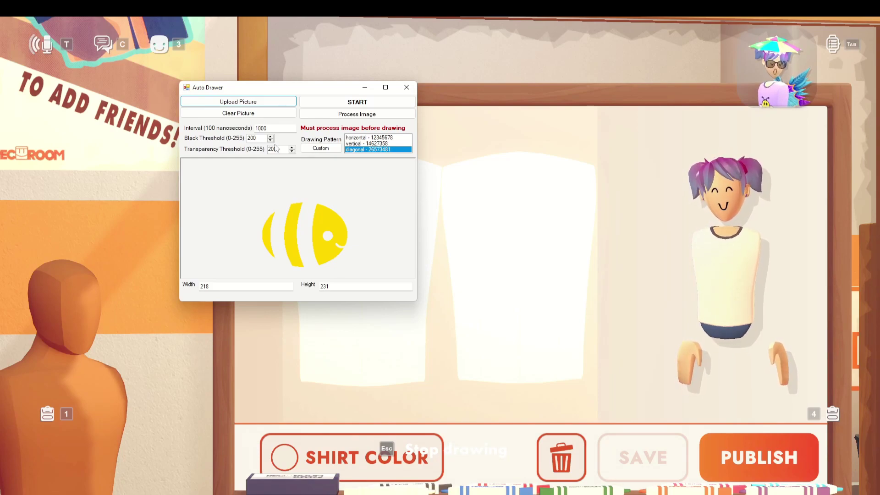
Set the black threshold to 255 and the drawing interval to 50000 (in units of 100 nanoseconds).
drag(267, 141, 242, 138)
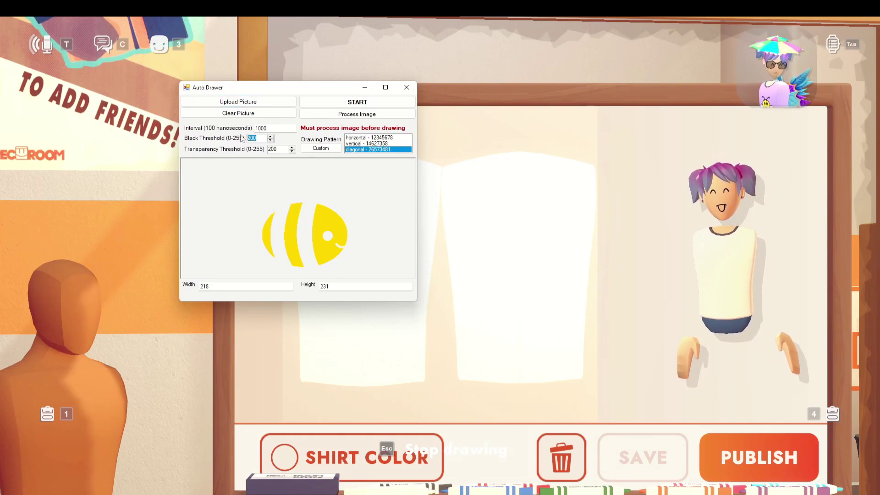
text(255)
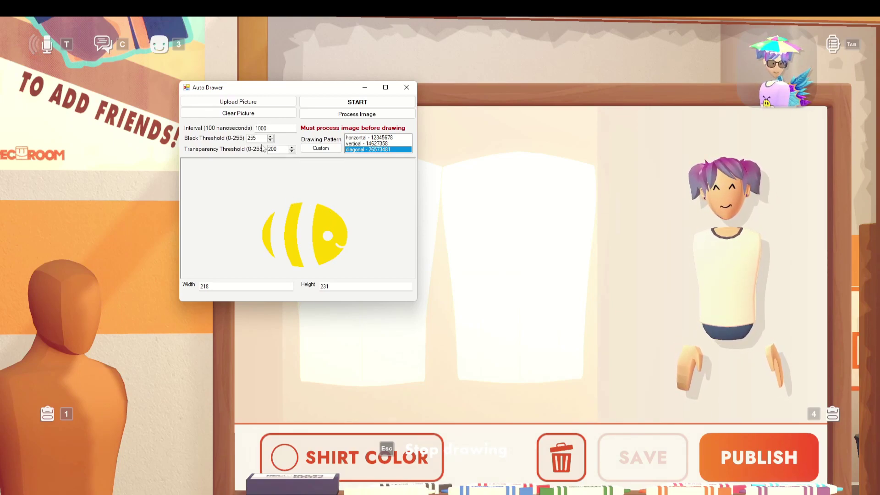
click(270, 126)
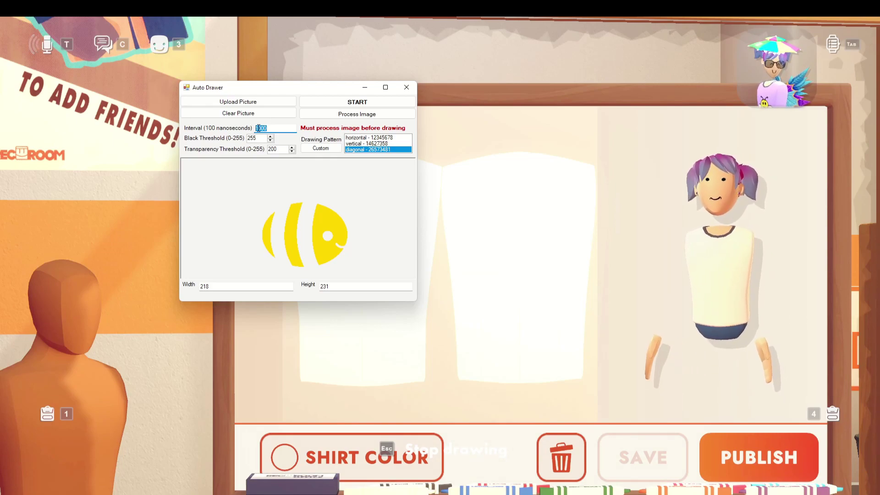
text(50)
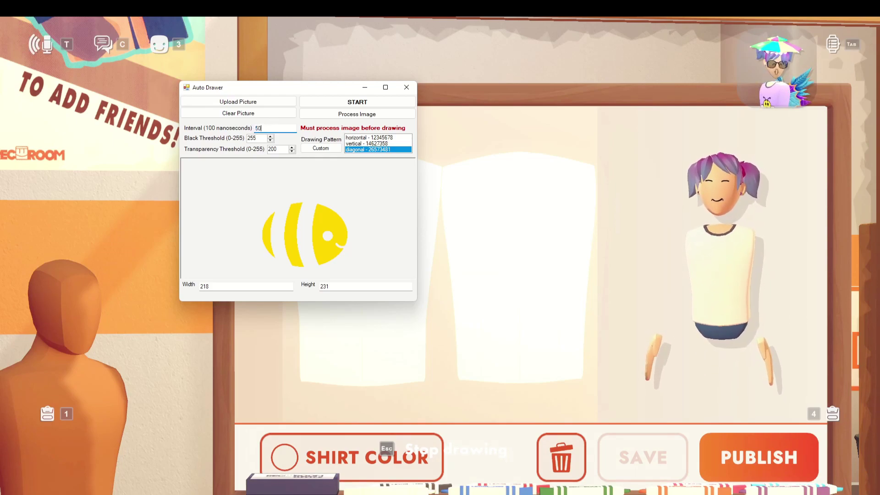
text(000)
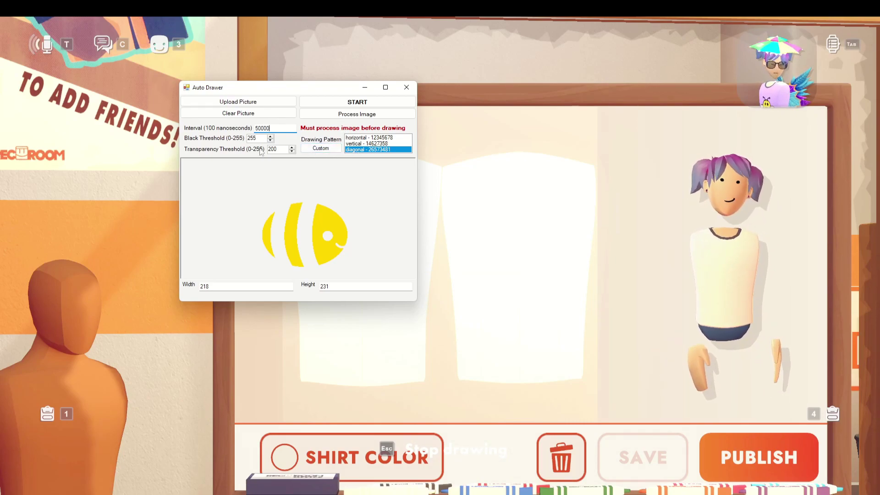
Process the yellow bee picture for drawing and bring up its placement preview over the front of the shirt.
click(341, 115)
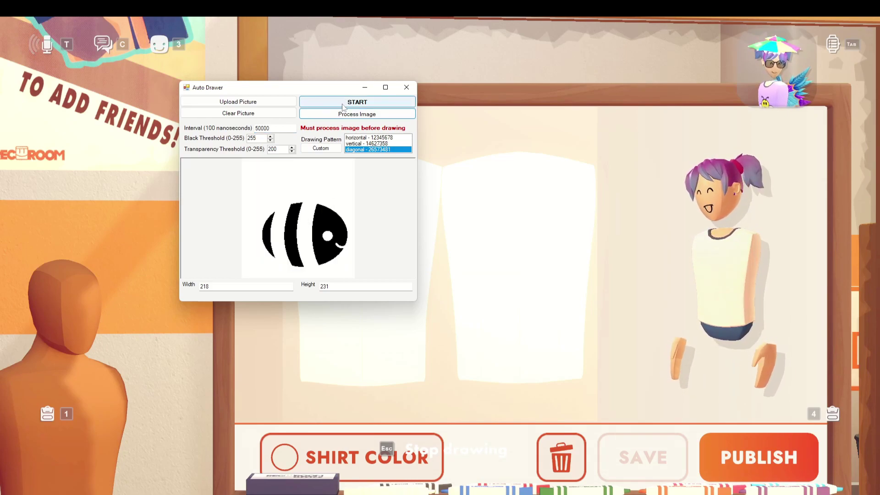
click(343, 104)
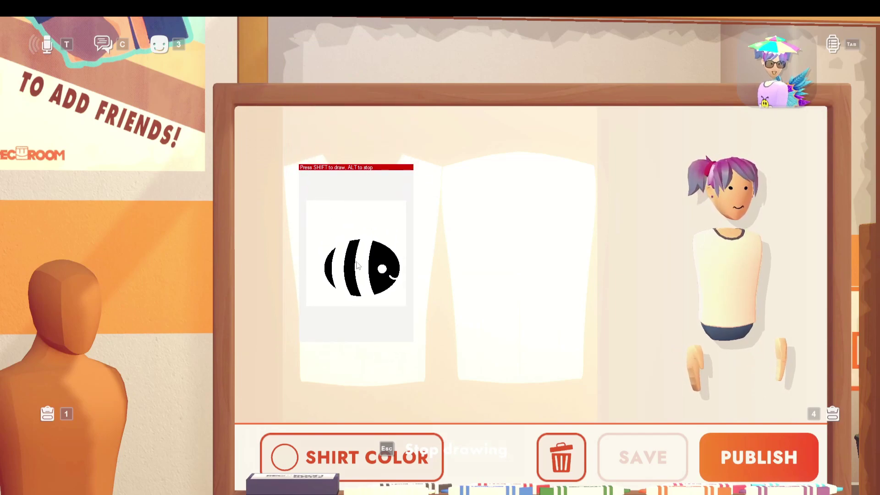